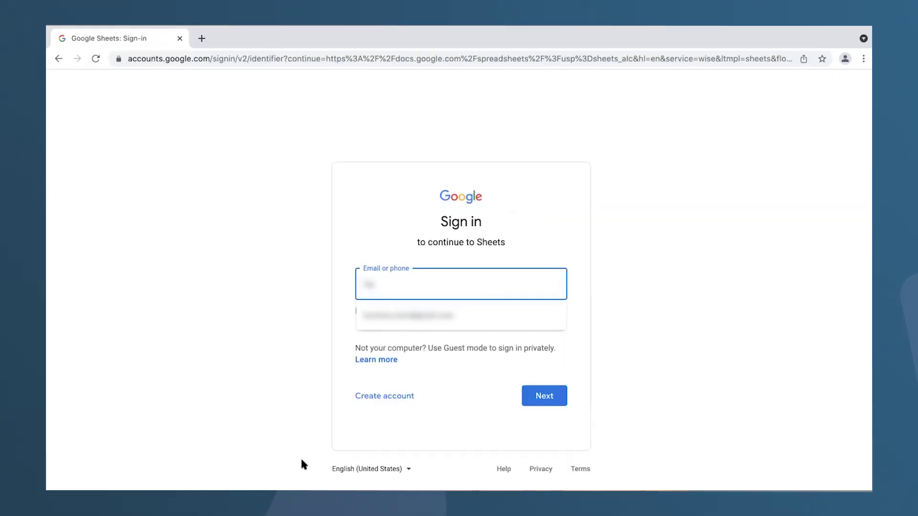
Submit the account e-mail and password to sign in and reach Google Sheets
left_click(551, 395)
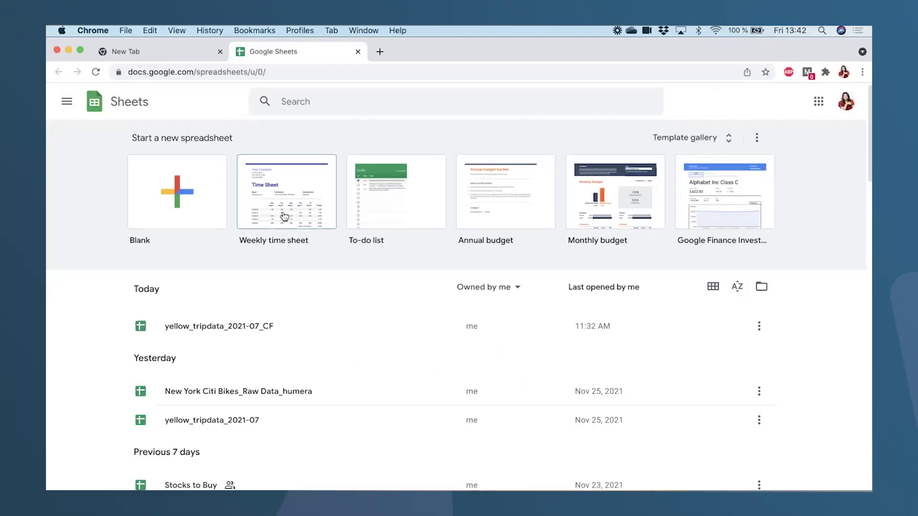
left_click(164, 195)
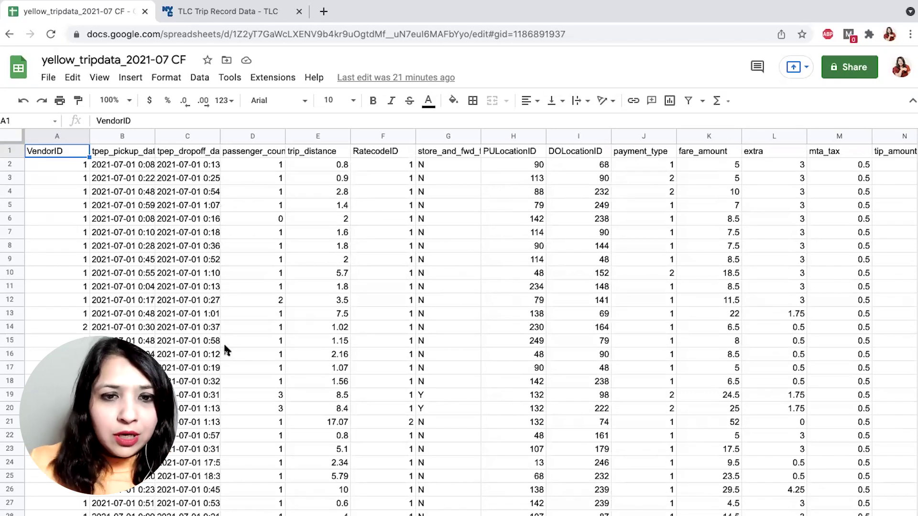
Widen columns B and C and auto-fit column D to its passenger_count header
scroll(224, 345, "down", 1)
scroll(224, 348, "down", 3)
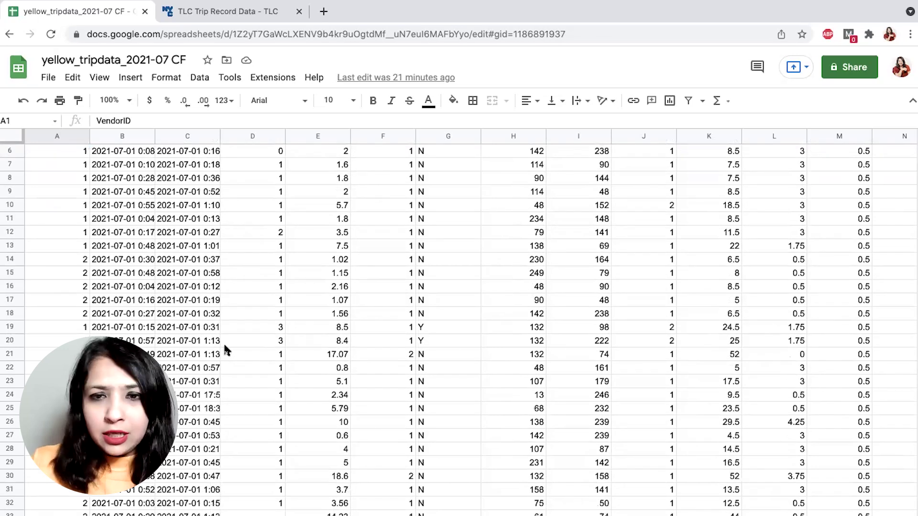
scroll(247, 231, "up", 2)
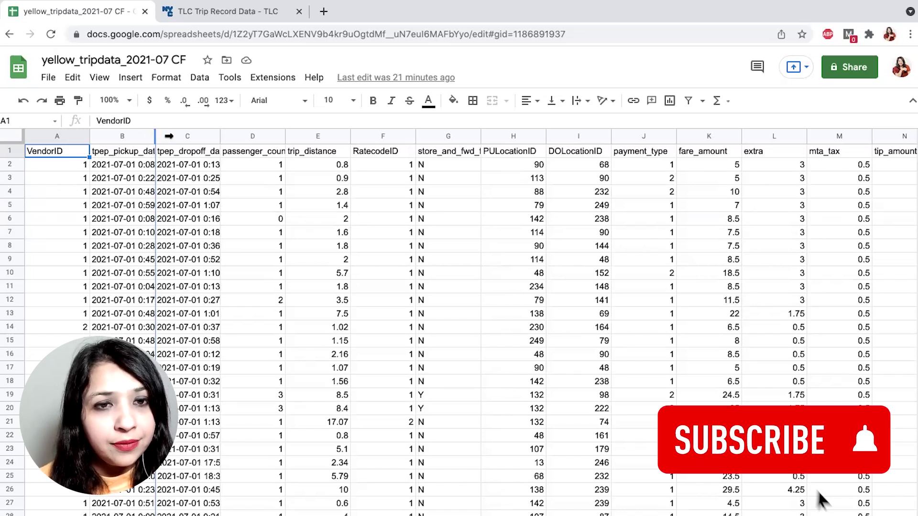
left_click_drag(178, 136, 179, 136)
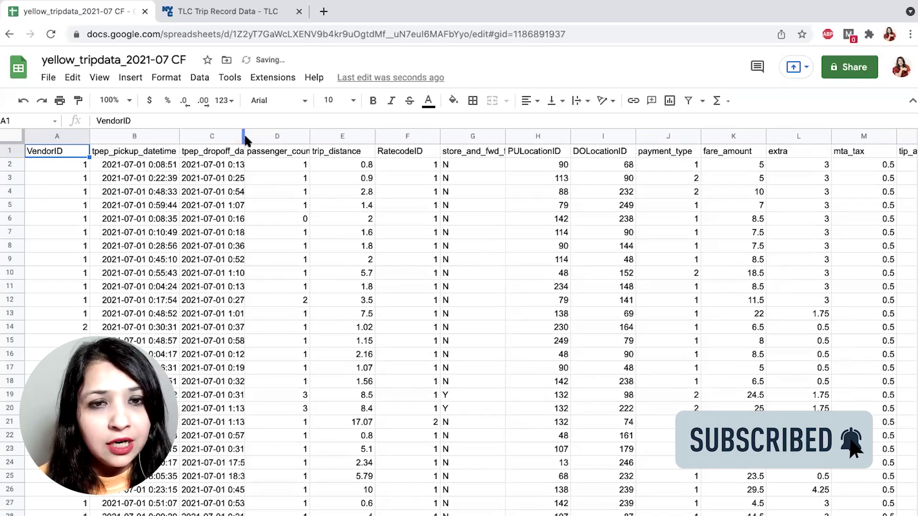
left_click_drag(244, 140, 257, 139)
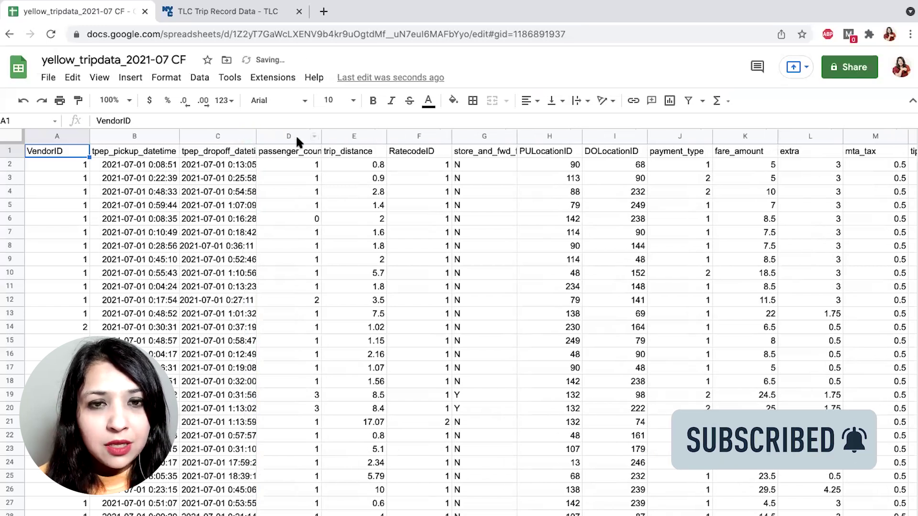
double_click(321, 137)
Inspect passenger_count values, picking out the zero in D6 and the blank cell D33
left_click(284, 216)
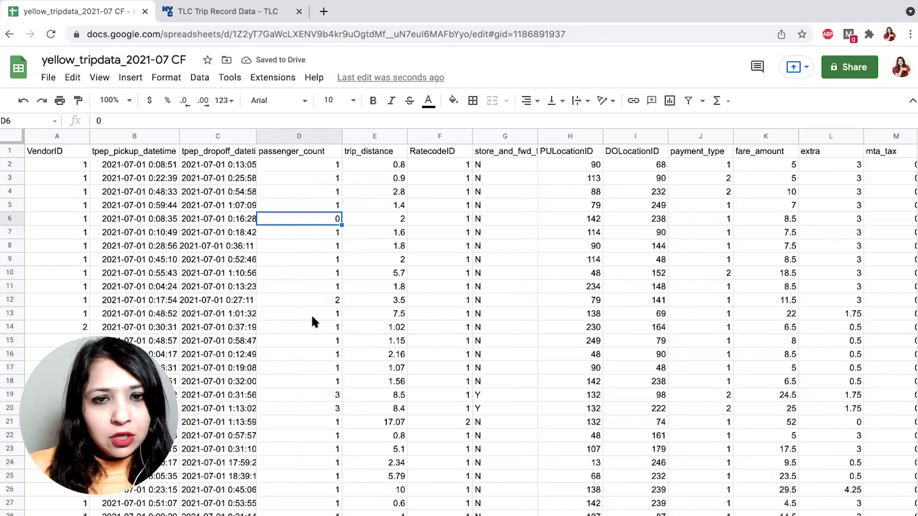
scroll(310, 340, "down", 2)
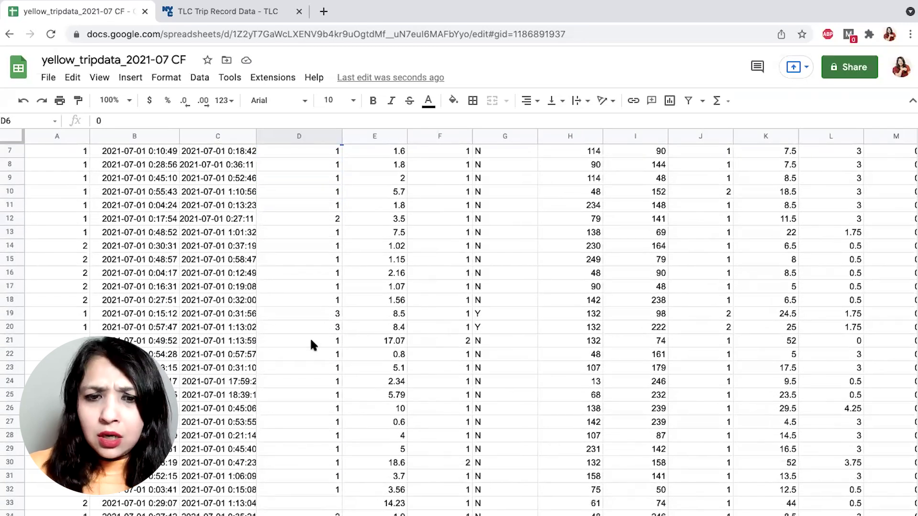
left_click(319, 502)
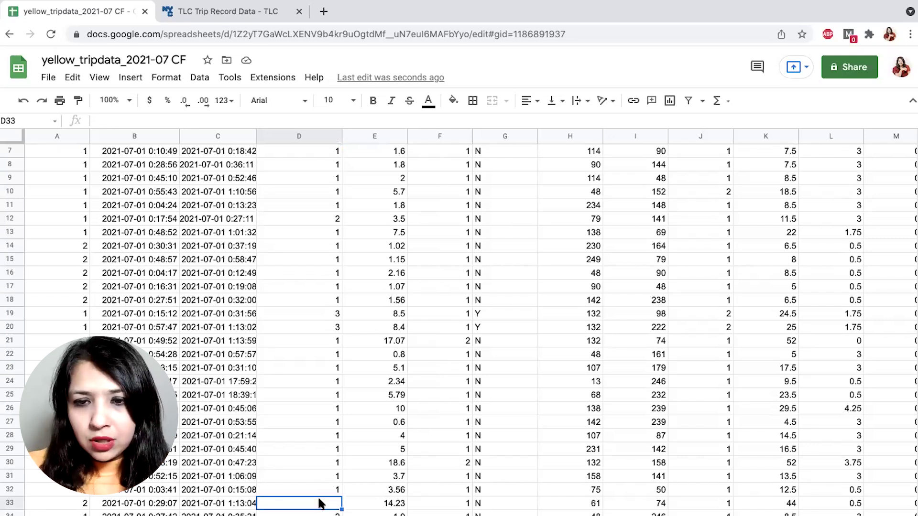
scroll(318, 502, "down", 2)
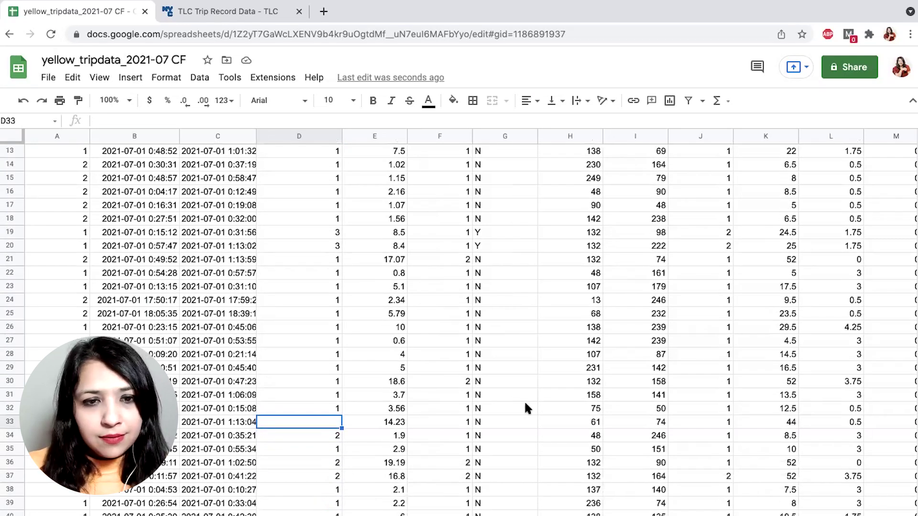
scroll(526, 405, "down", 5)
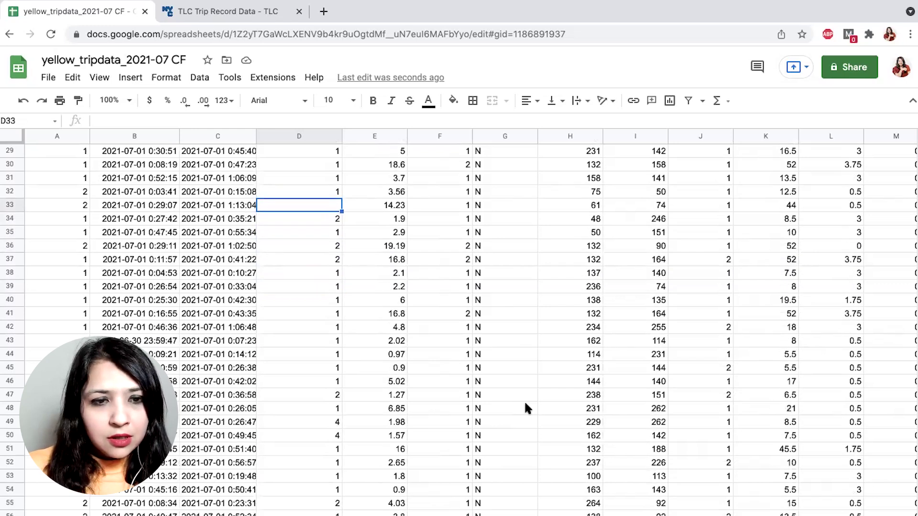
scroll(526, 405, "up", 9)
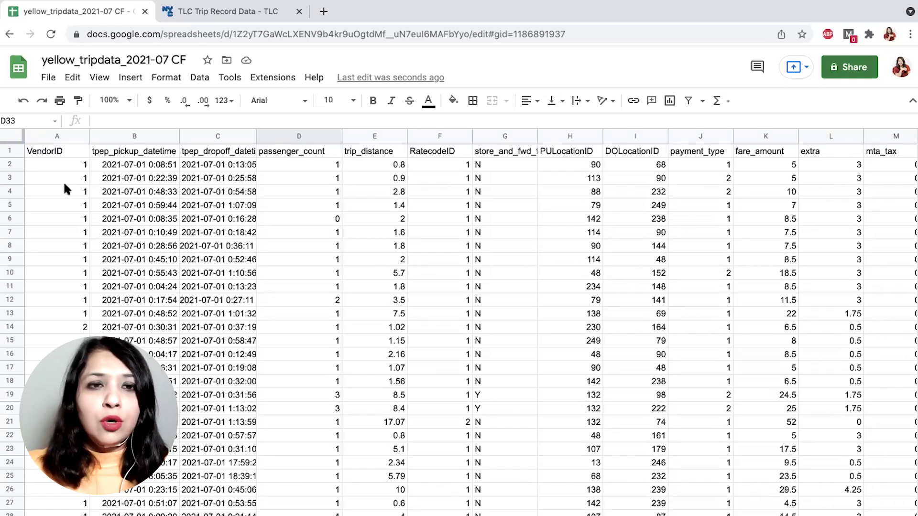
Select the whole sheet and choose Data > Data cleanup > Remove duplicates
left_click(6, 135)
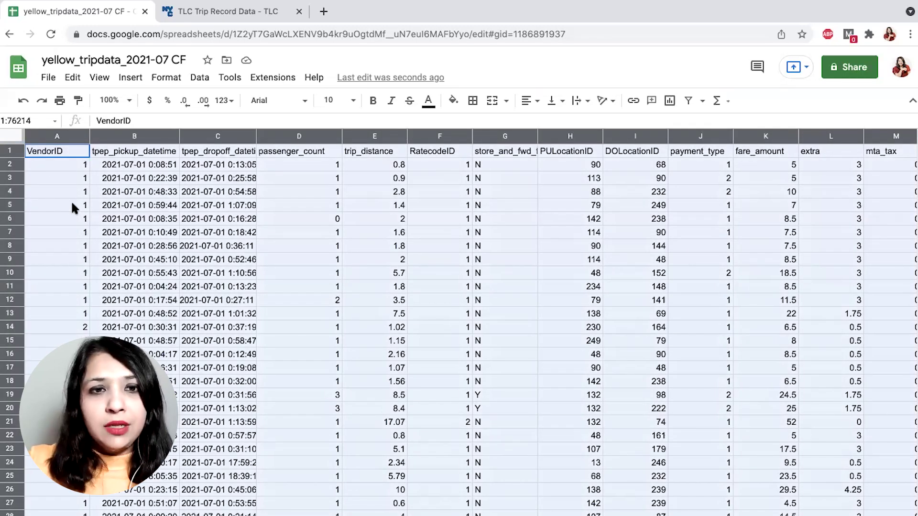
left_click(196, 82)
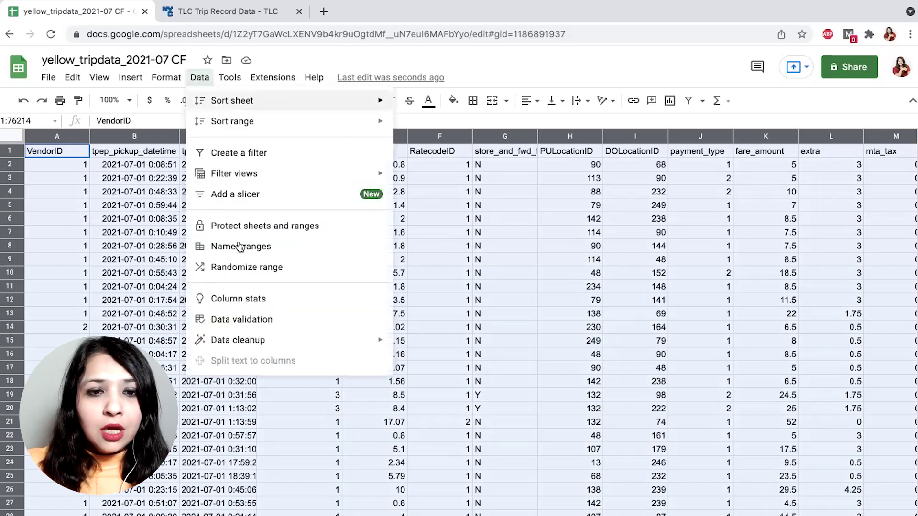
mouse_move(253, 348)
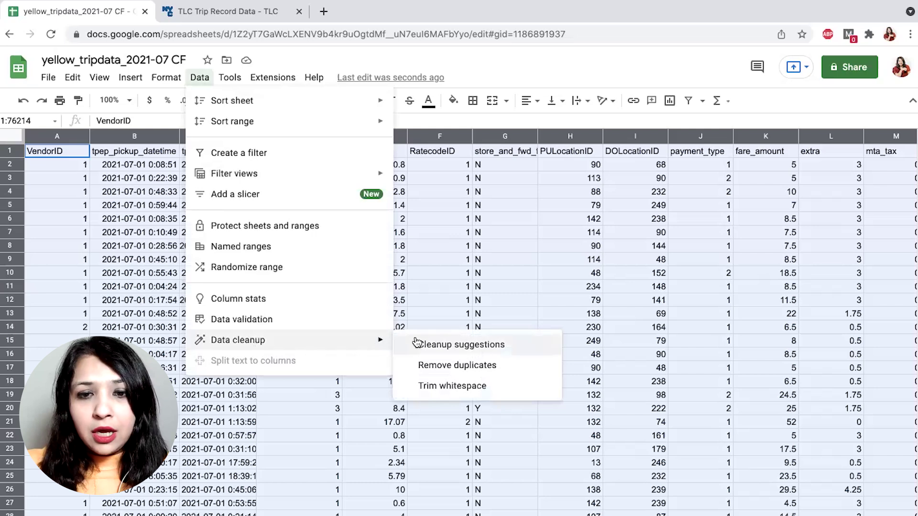
left_click(429, 367)
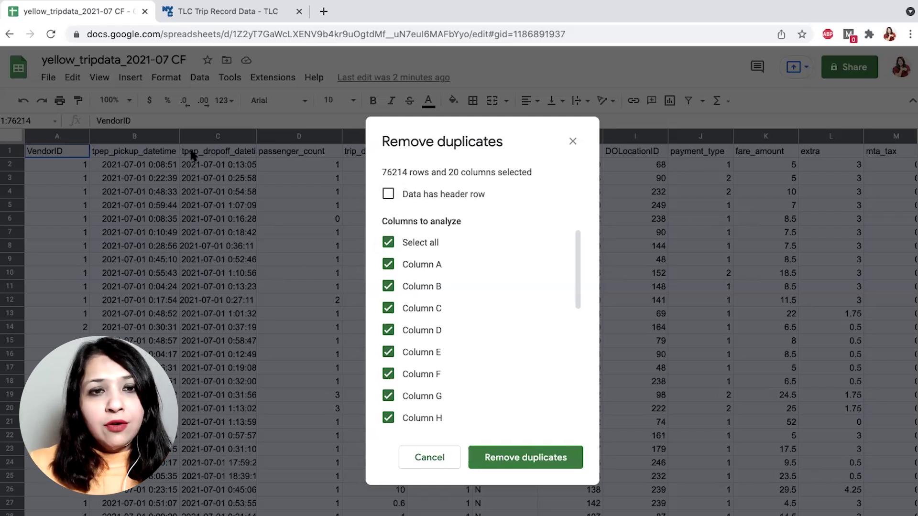
Mark the data as having a header row and remove duplicates across all 20 columns
left_click(388, 194)
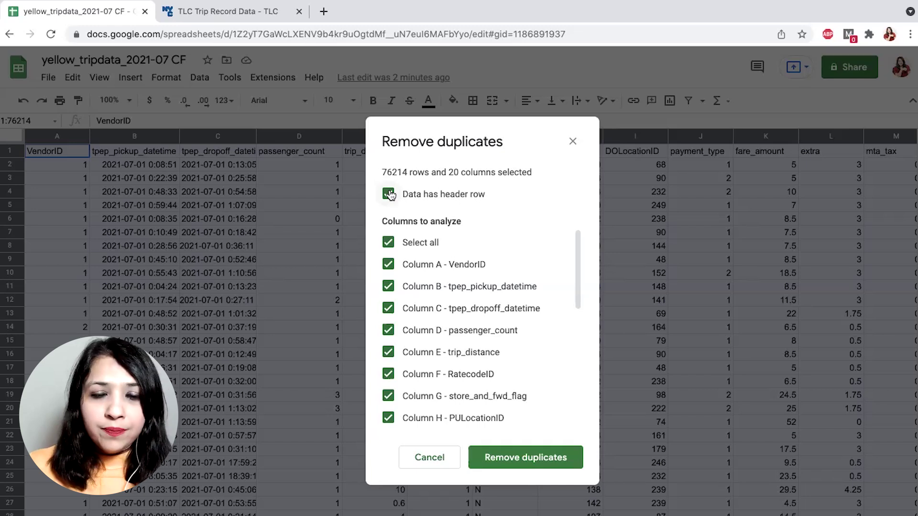
scroll(466, 284, "down", 2)
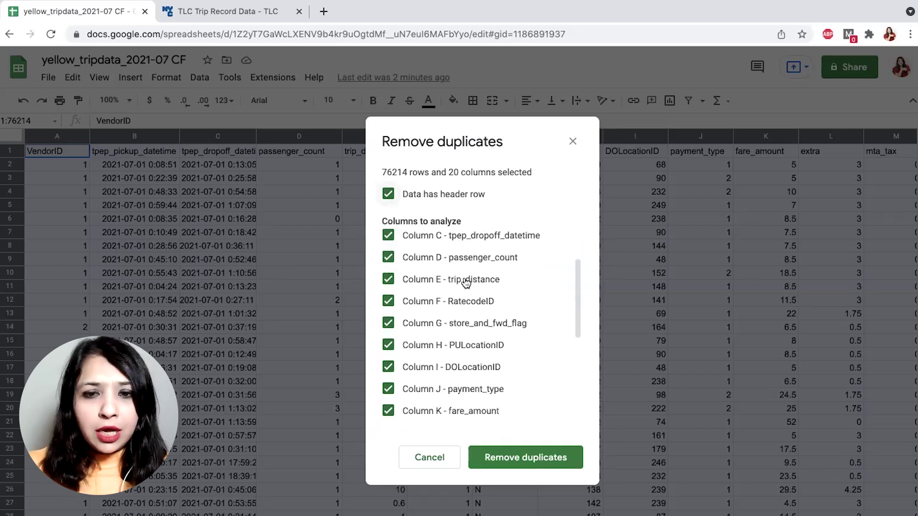
scroll(466, 283, "down", 5)
scroll(447, 273, "up", 5)
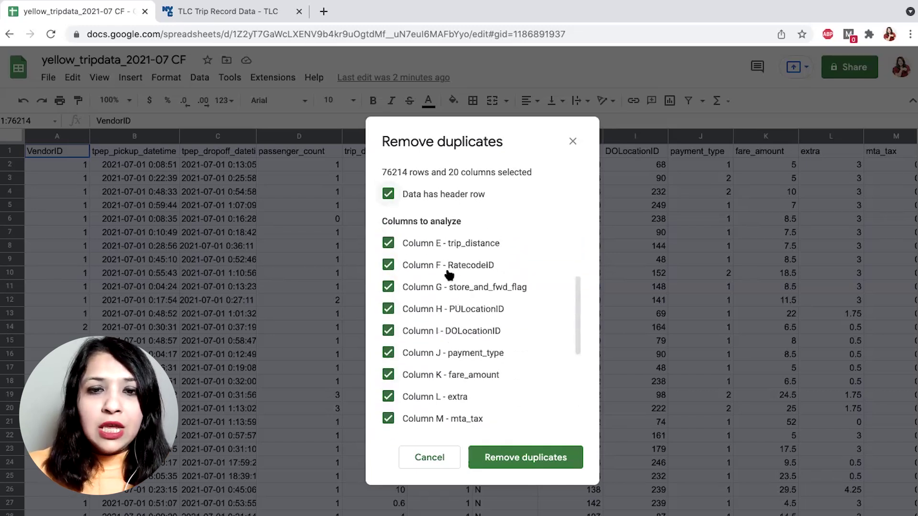
scroll(449, 274, "up", 3)
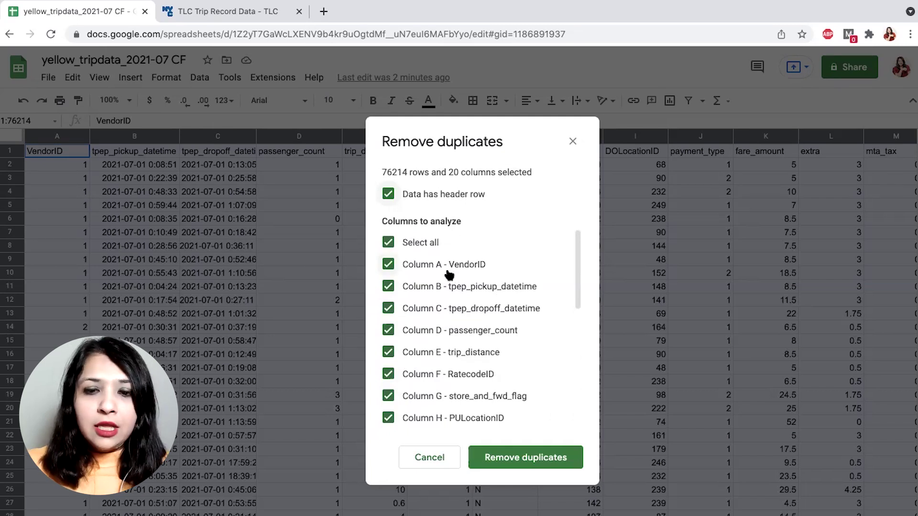
left_click(516, 459)
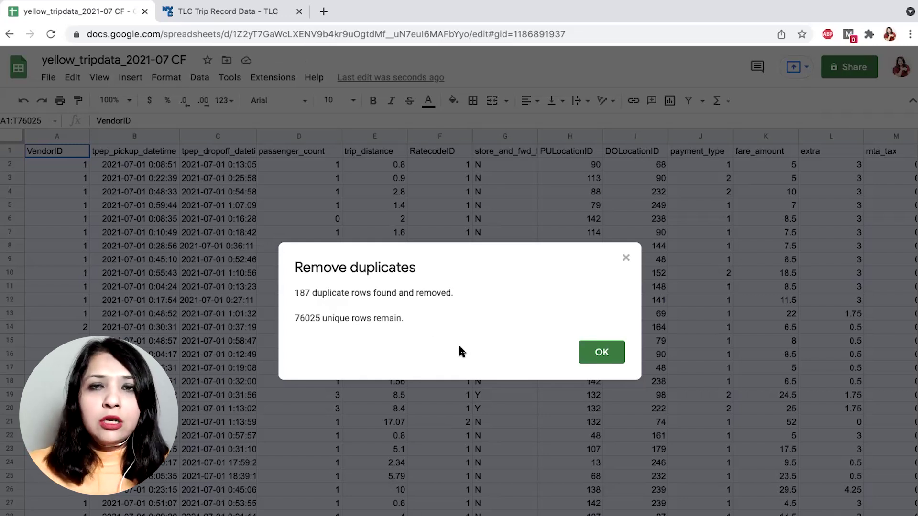
Close the summary of 187 duplicates removed and scroll through the 76025 remaining rows
left_click(601, 352)
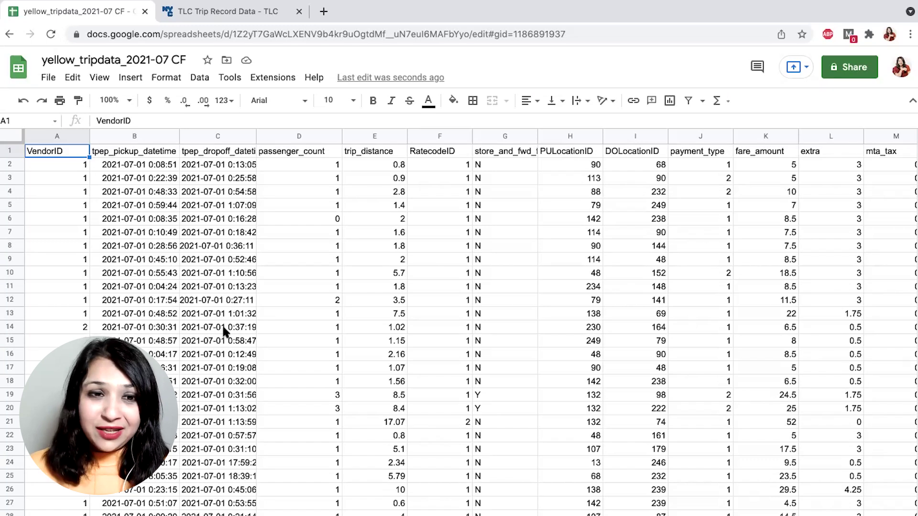
scroll(225, 329, "down", 2)
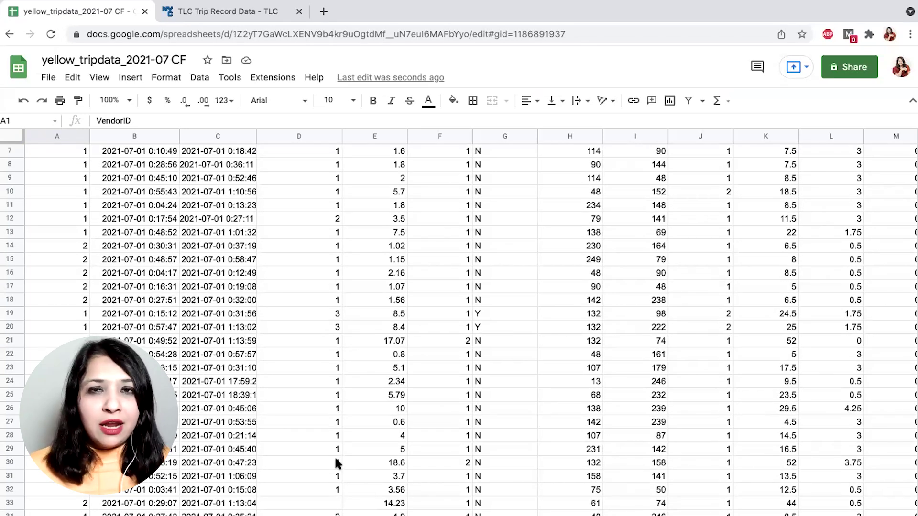
scroll(40, 151, "up", 2)
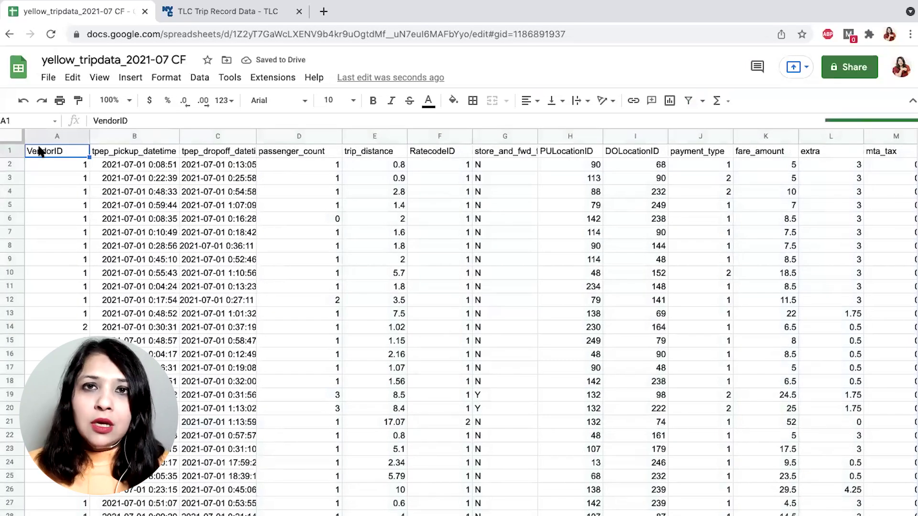
Select the entire sheet and apply Data > Create a filter to the headers
left_click(5, 135)
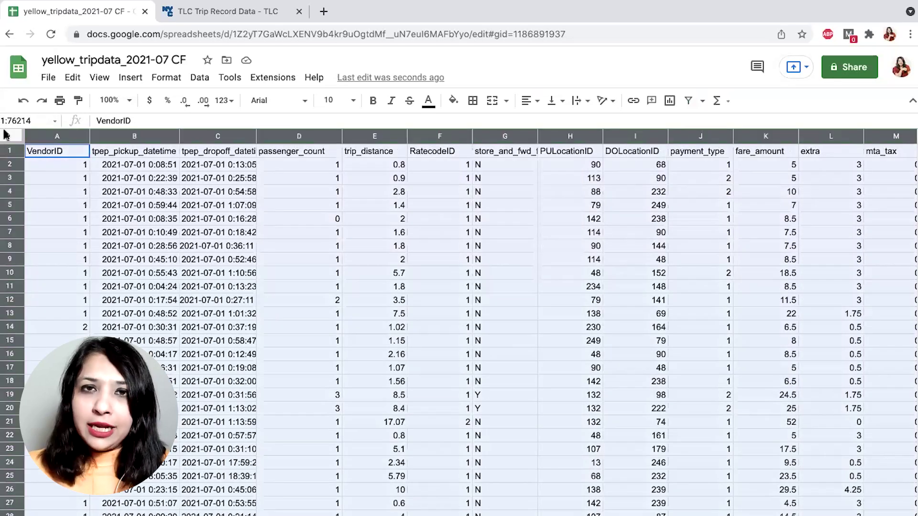
left_click(201, 78)
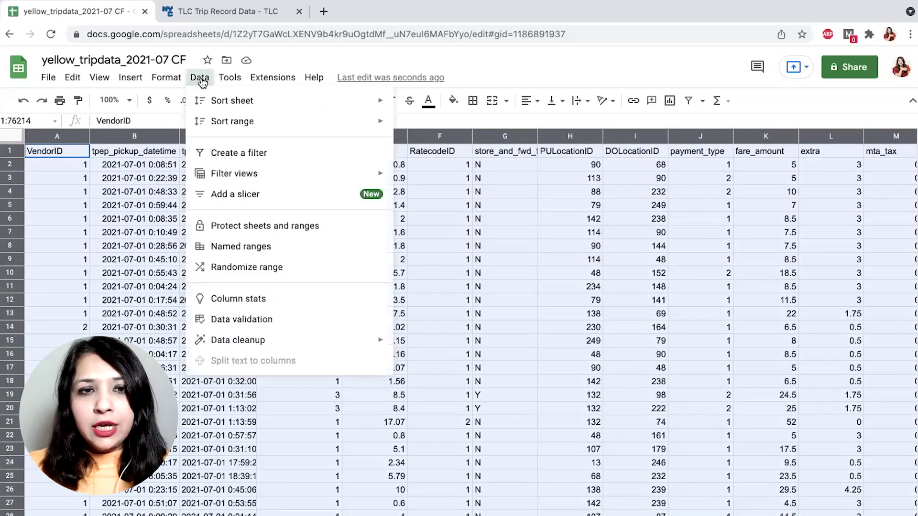
left_click(246, 152)
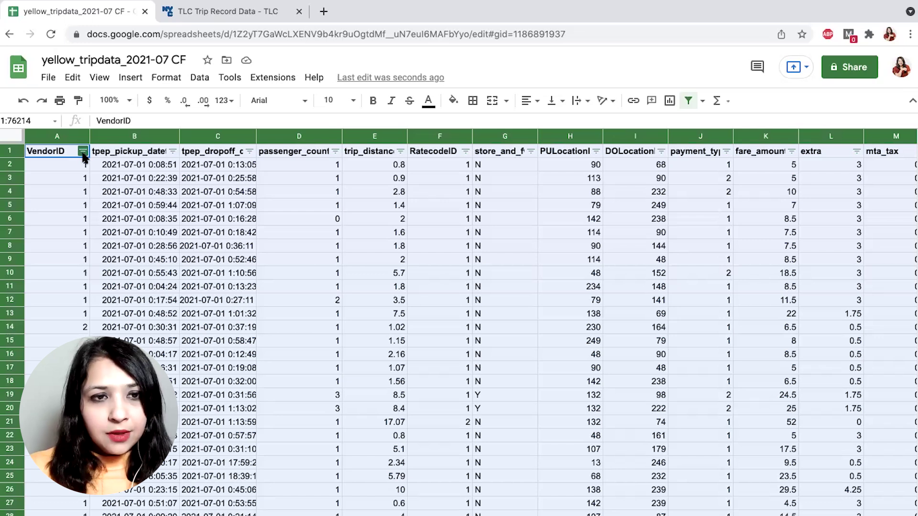
Set the VendorID filter to show only (Blanks) values
left_click(83, 152)
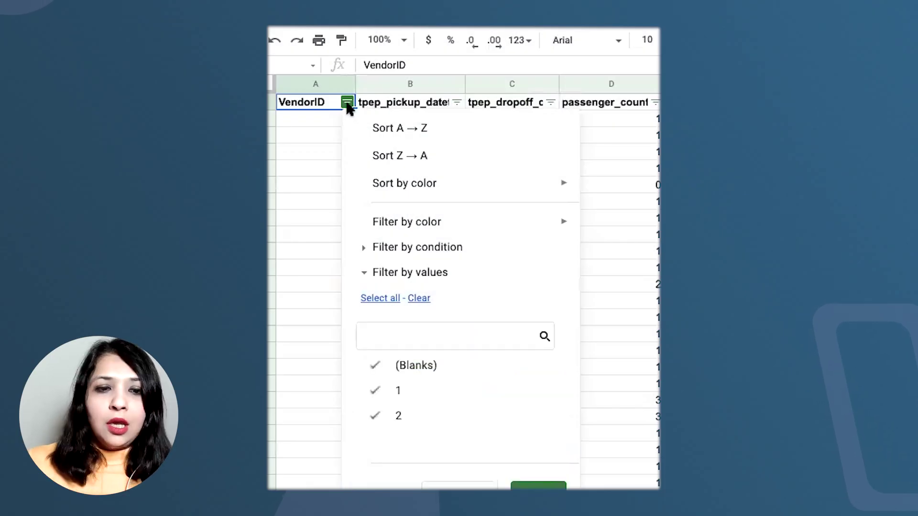
left_click(424, 299)
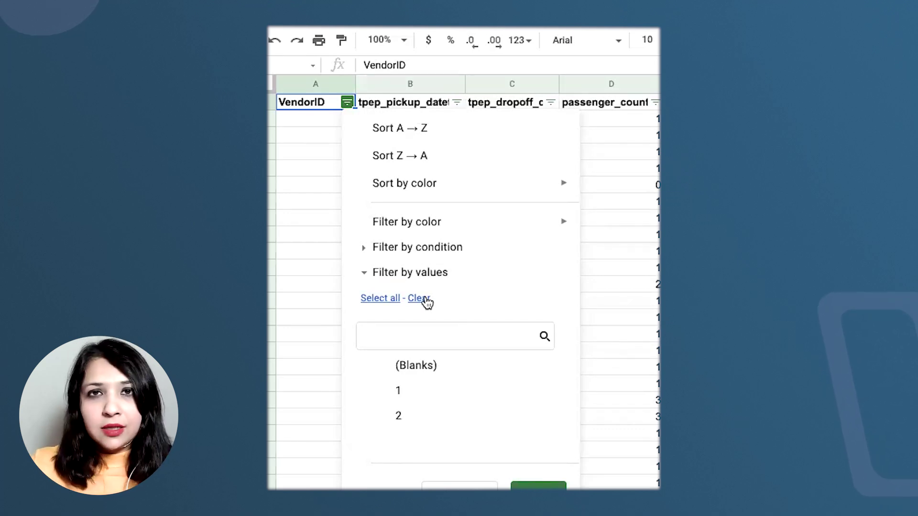
left_click(455, 368)
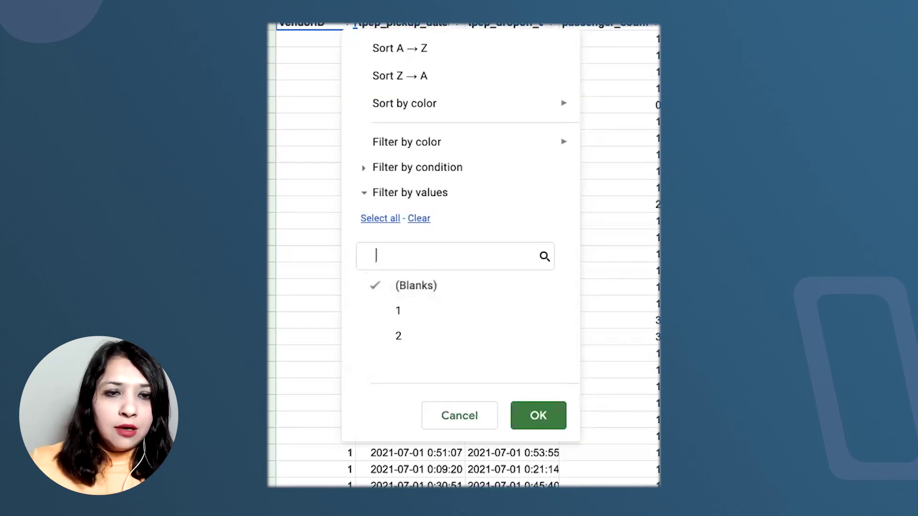
left_click(536, 426)
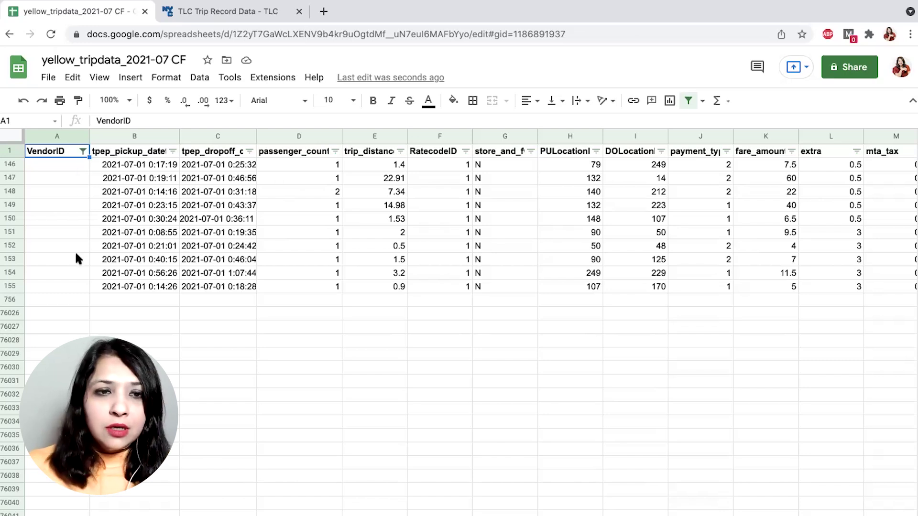
scroll(74, 250, "down", 2)
scroll(74, 251, "up", 2)
scroll(75, 251, "down", 1)
scroll(76, 258, "up", 1)
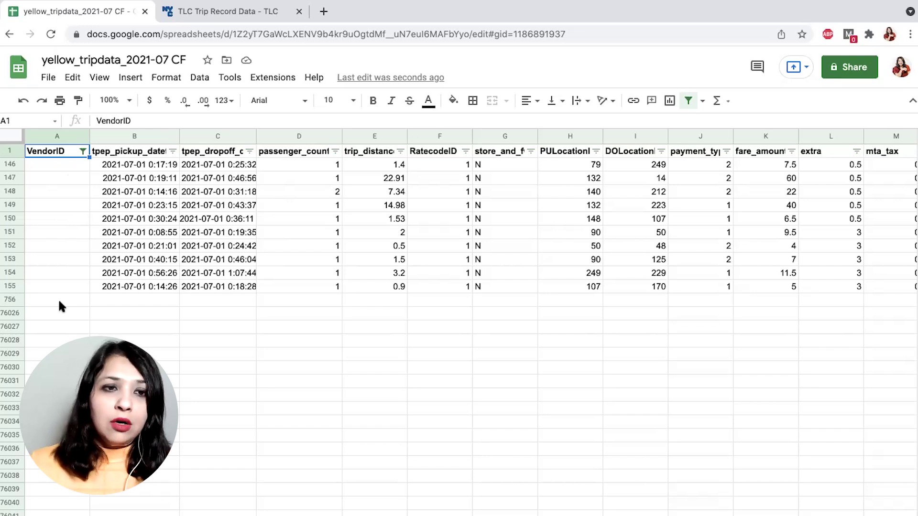
Delete rows 146–155 with blank VendorID, then return to cell A1
left_click(8, 170)
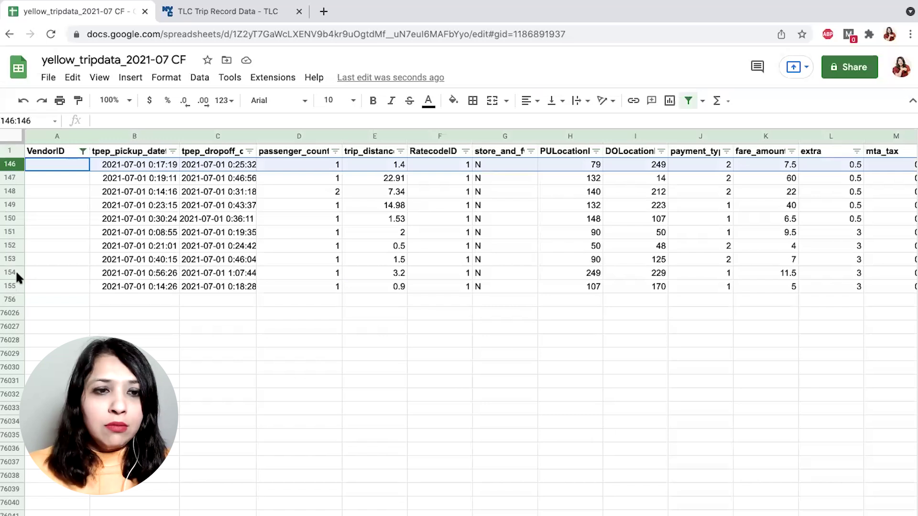
left_click(15, 286, "shift")
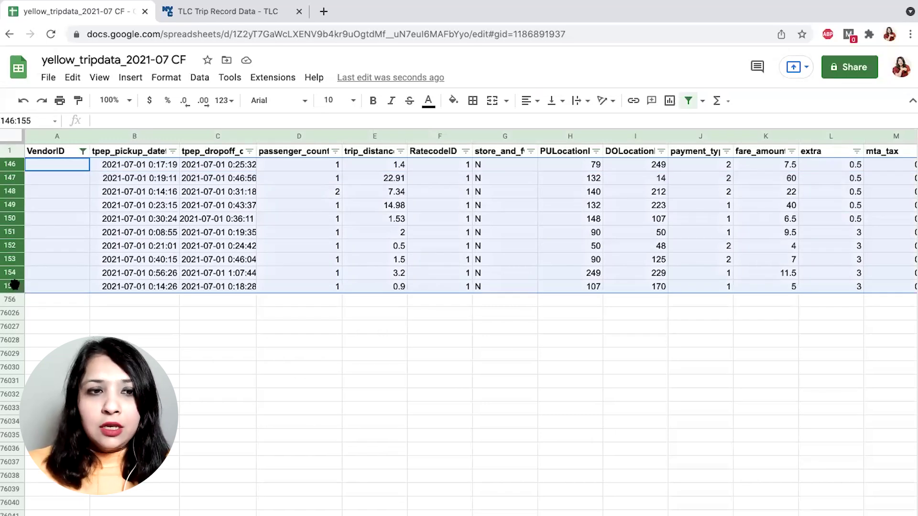
right_click(18, 192)
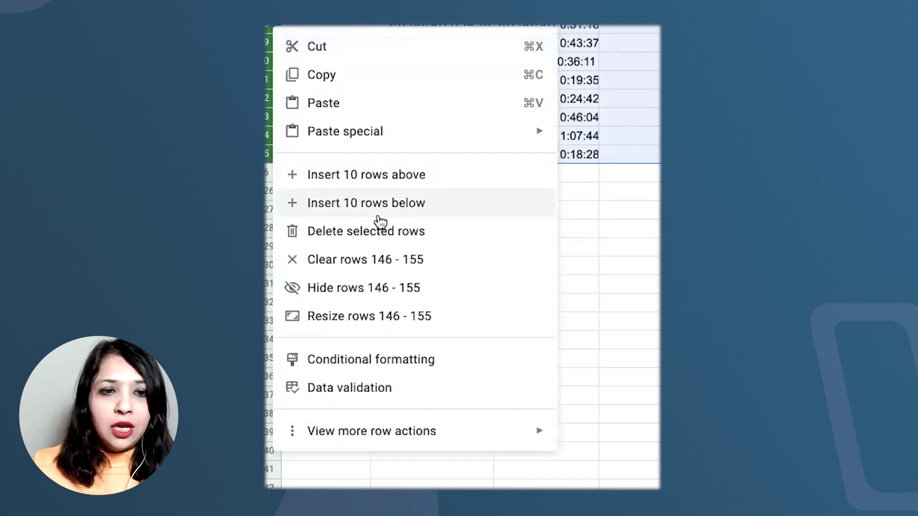
left_click(380, 233)
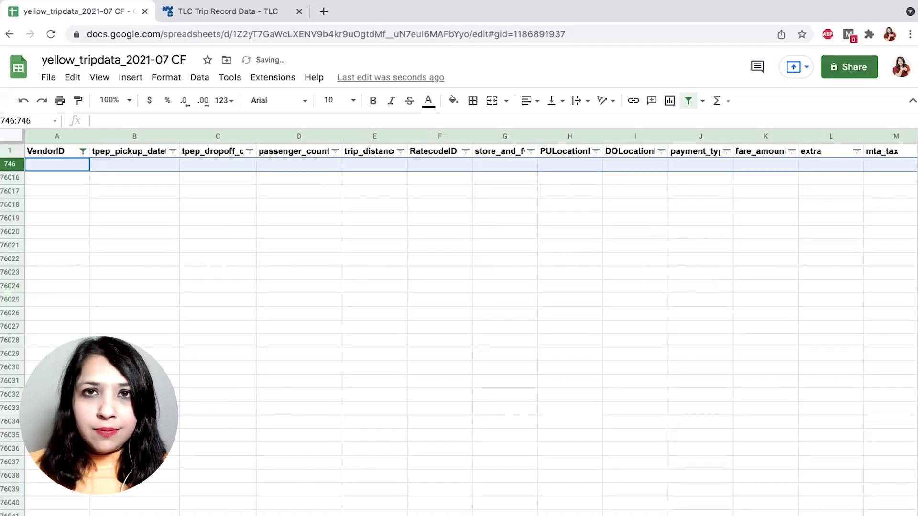
key("ctrl+Home")
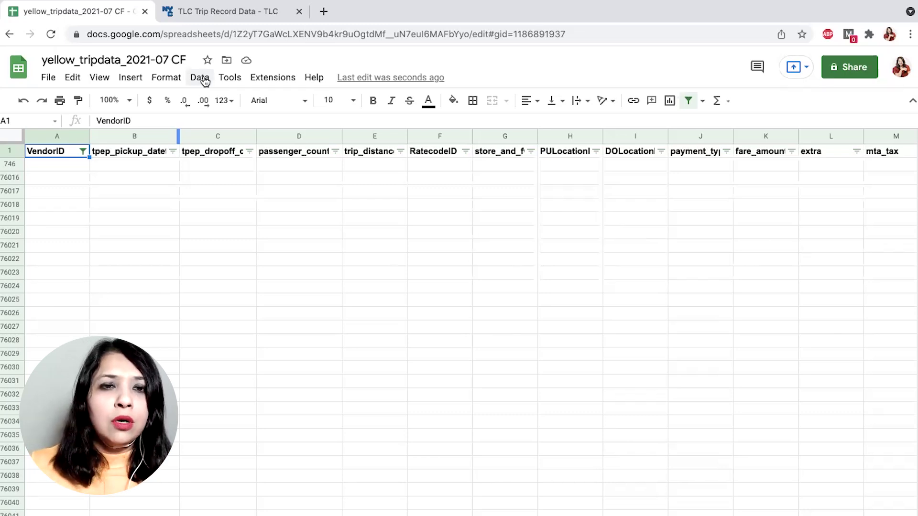
Remove the VendorID filter, recreate the filter, and filter tpep_pickup_datetime to (Blanks)
left_click(204, 80)
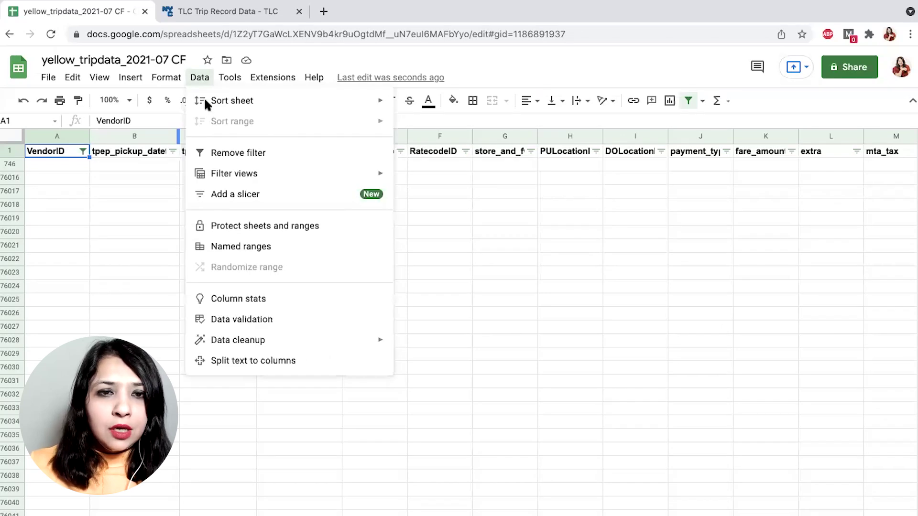
left_click(257, 153)
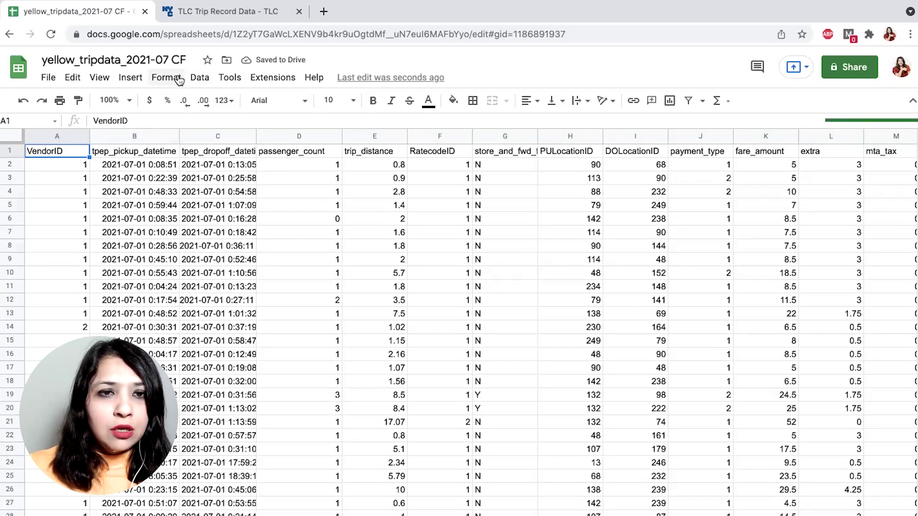
left_click(11, 137)
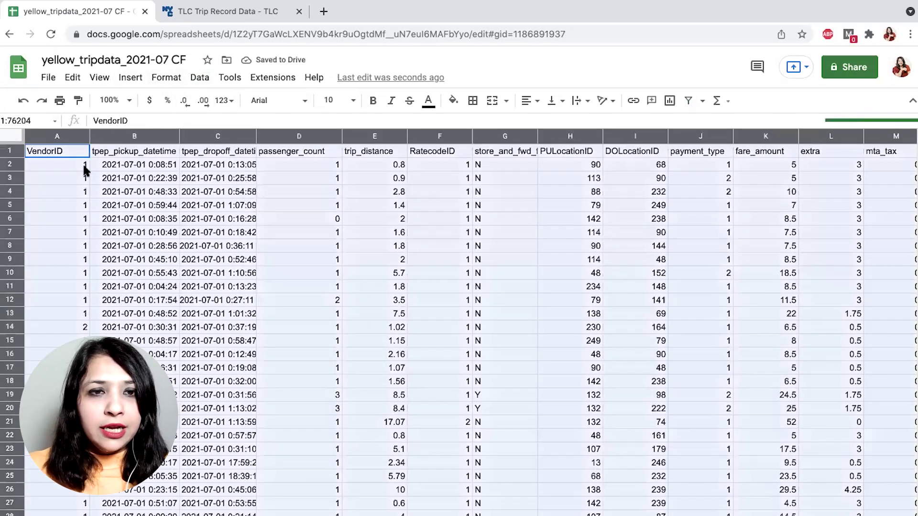
left_click(200, 78)
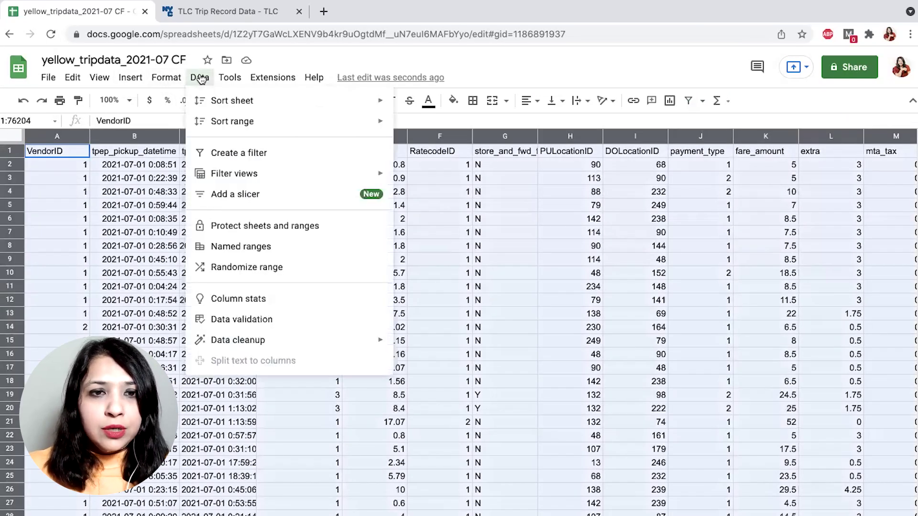
left_click(222, 154)
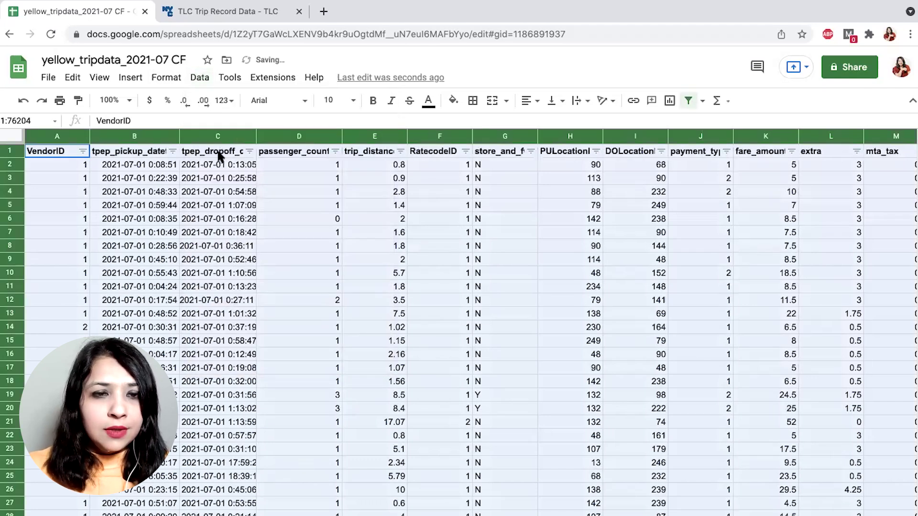
left_click(173, 153)
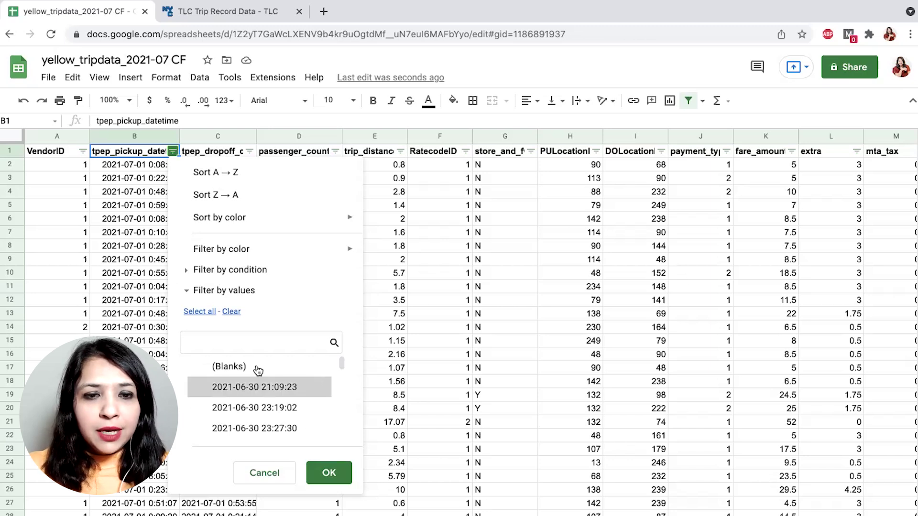
left_click(331, 474)
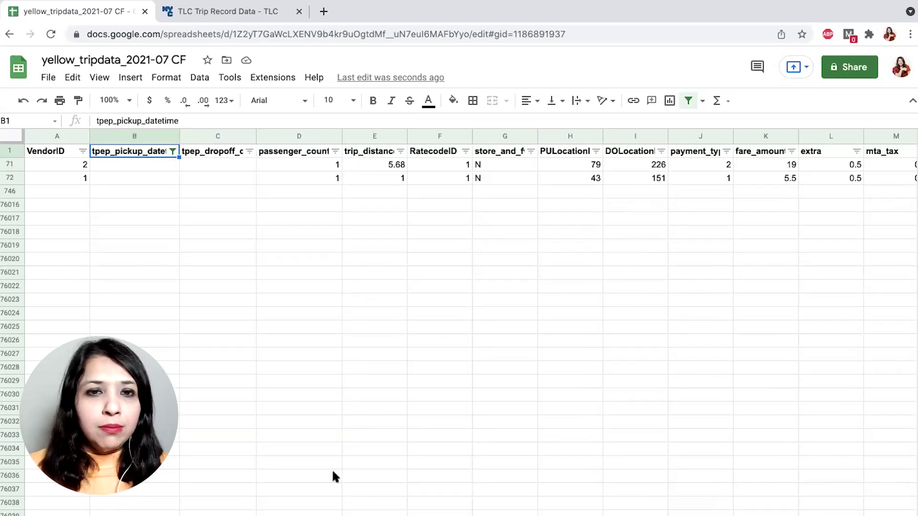
Select rows 71–72 and delete both blank-pickup-time rows
left_click(9, 164)
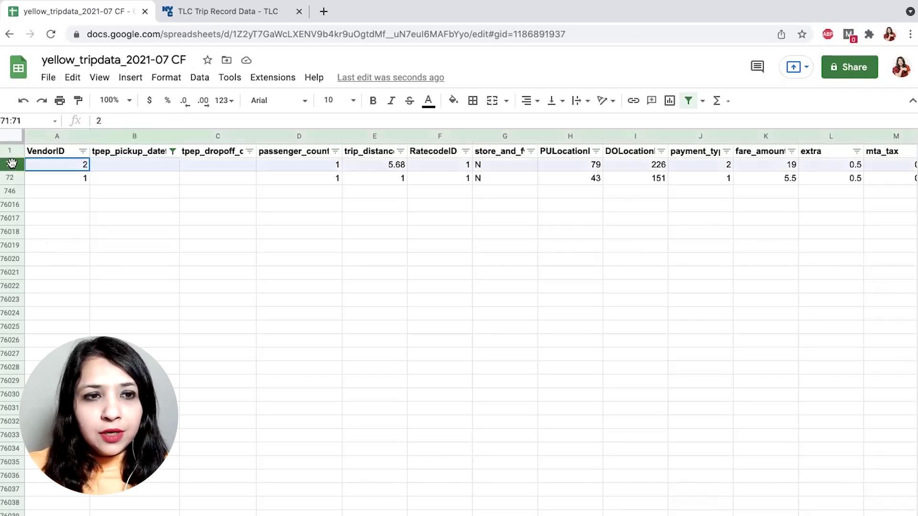
left_click(13, 179, "shift")
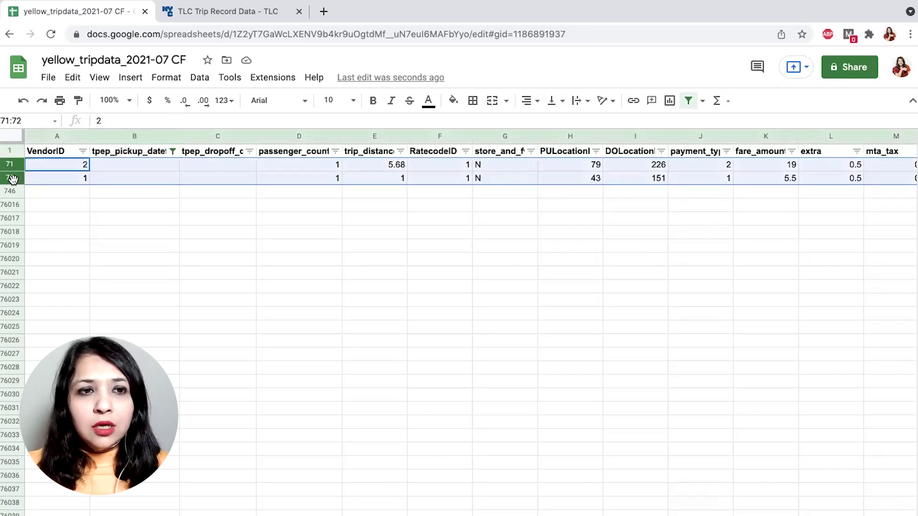
right_click(13, 183)
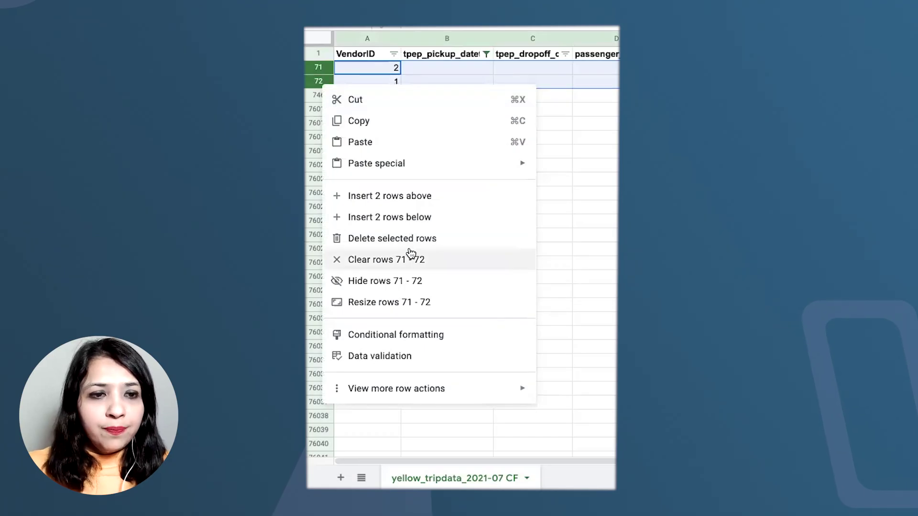
left_click(414, 239)
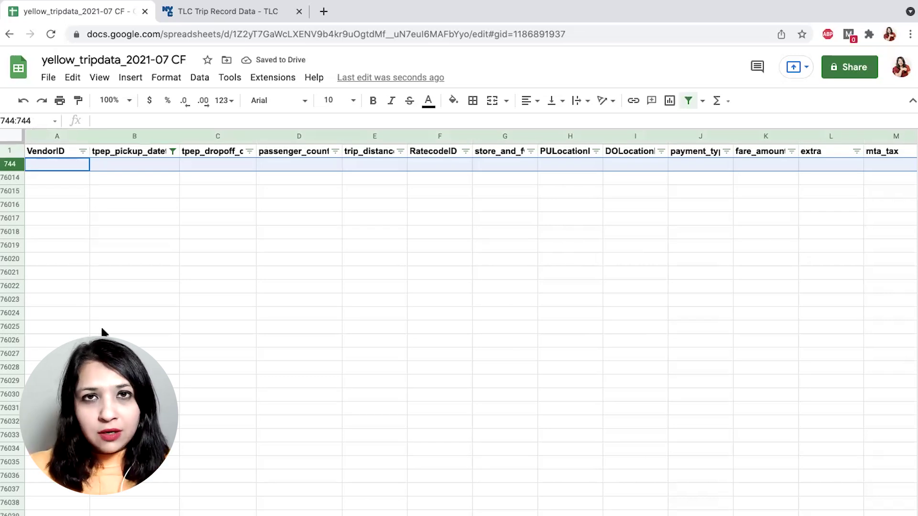
Remove the filter from the taxi trip data so every remaining row is visible
left_click(195, 79)
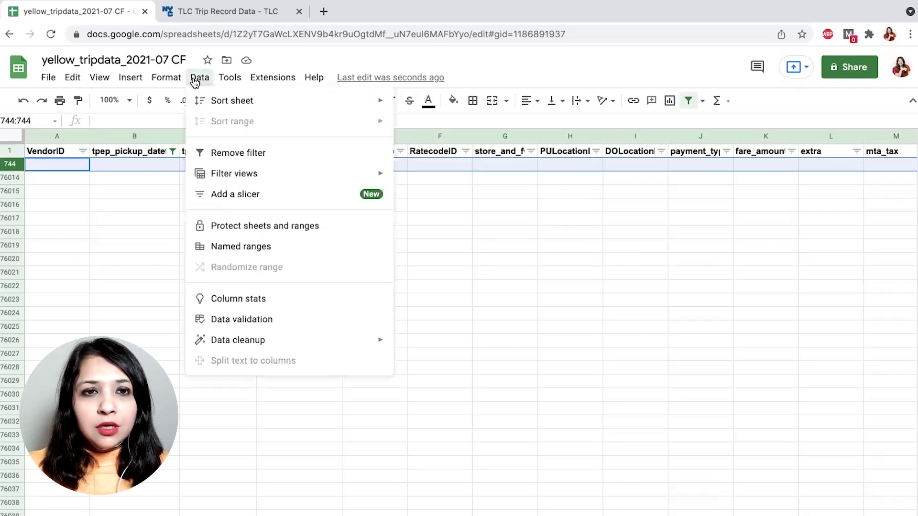
left_click(240, 156)
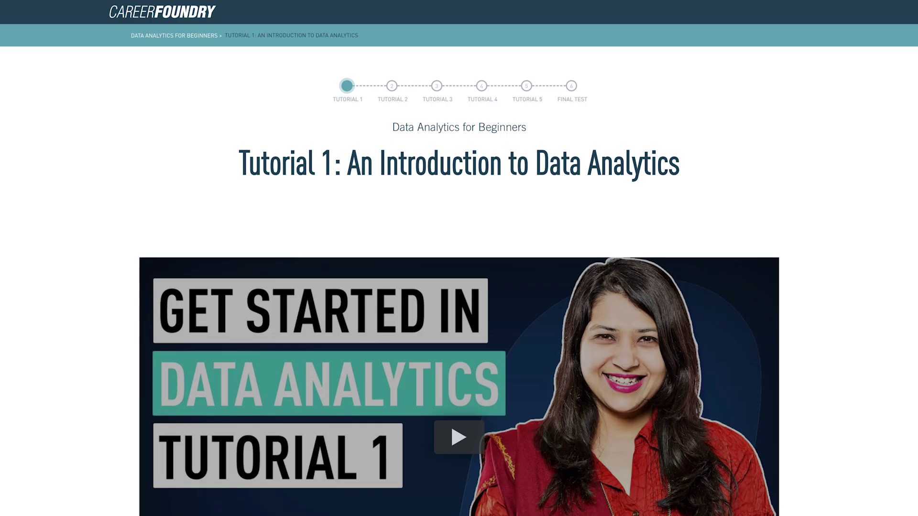
scroll(459, 258, "down", 15)
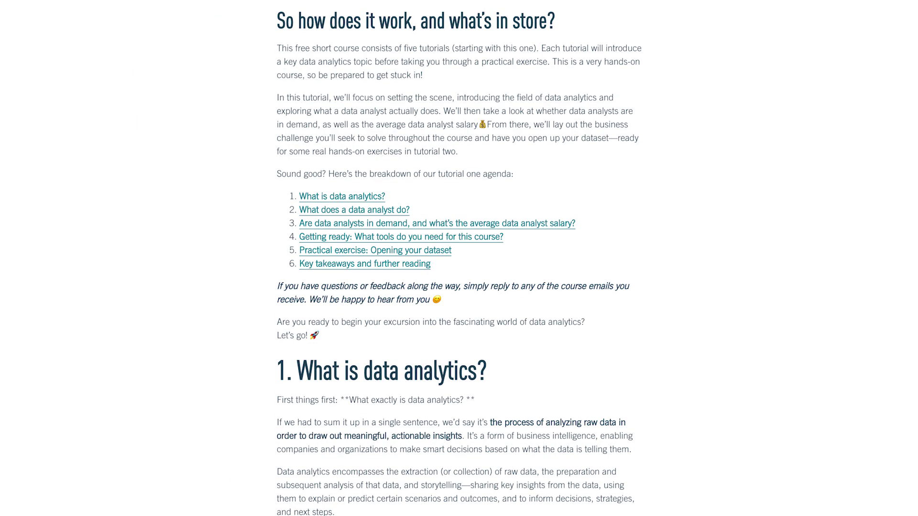
scroll(459, 258, "down", 20)
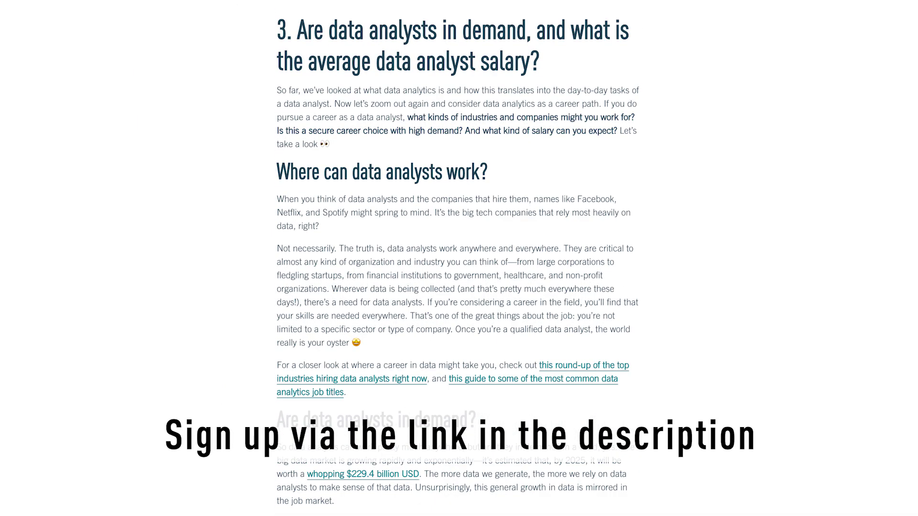